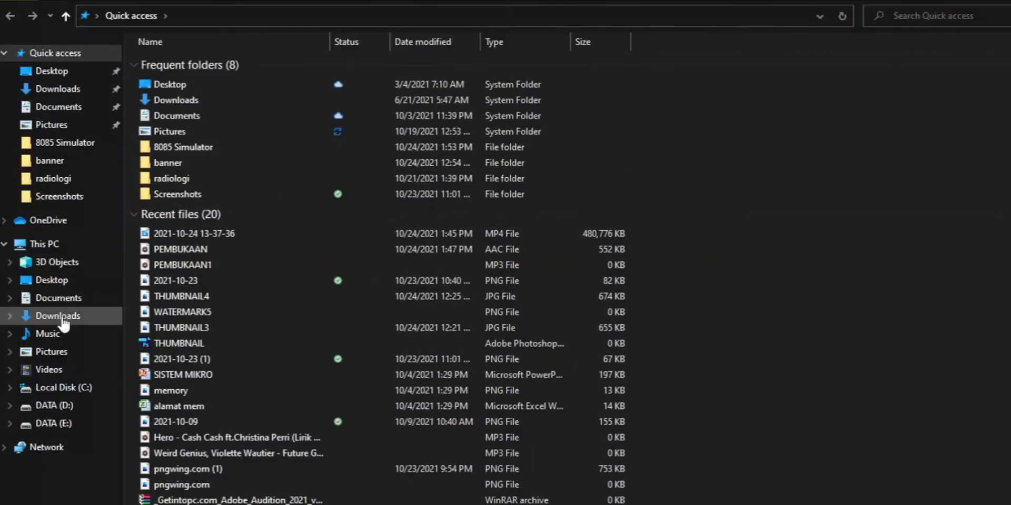
Run jre-6u16-windows-i586-s from the Programs folder in Downloads and start installing Java.
{"action": "left_click", "coordinate": [29, 317]}
{"action": "double_click", "coordinate": [216, 87]}
{"action": "double_click", "coordinate": [253, 108]}
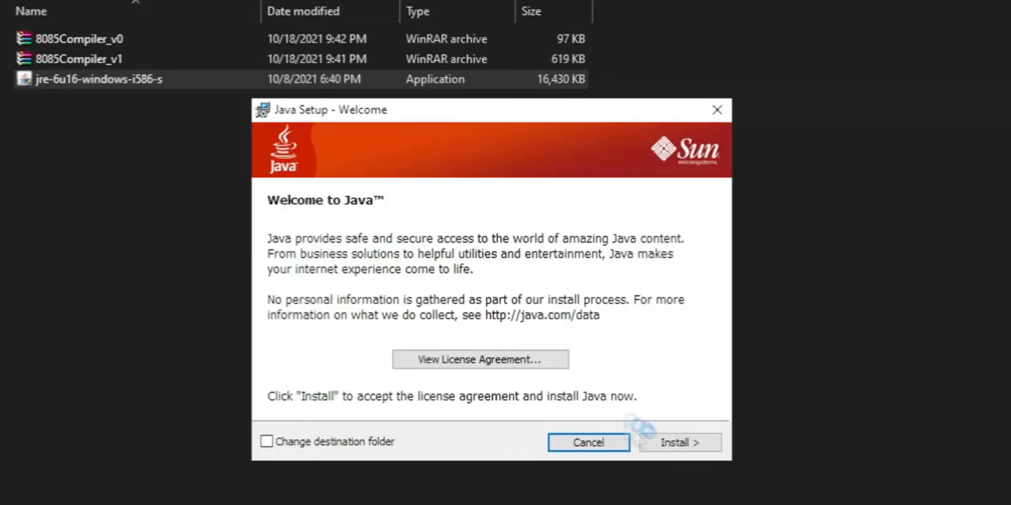
{"action": "left_click", "coordinate": [683, 440]}
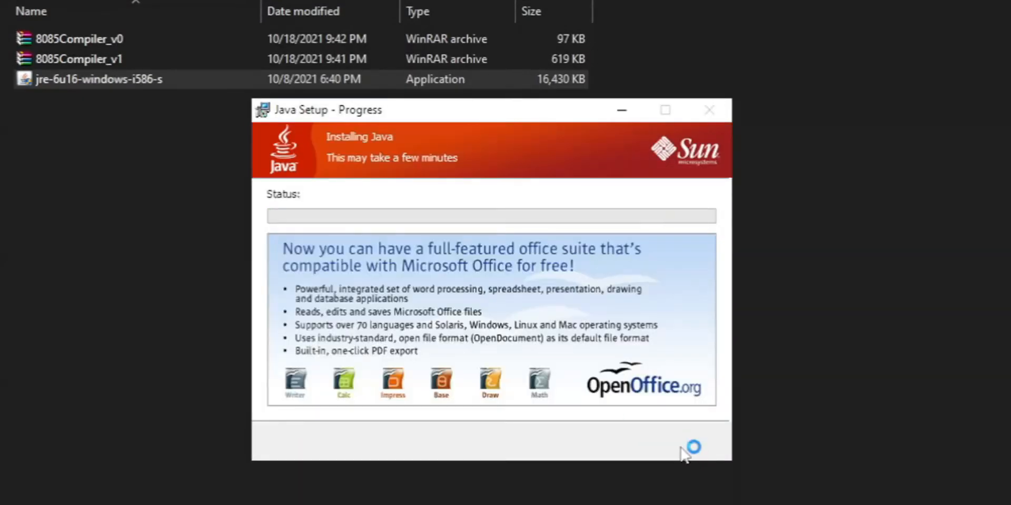
{"action": "left_click", "coordinate": [687, 446]}
Open the 8085Compiler_v0 file with the Java(TM) Platform SE binary instead of the archiver.
{"action": "double_click", "coordinate": [153, 39]}
{"action": "right_click", "coordinate": [153, 39]}
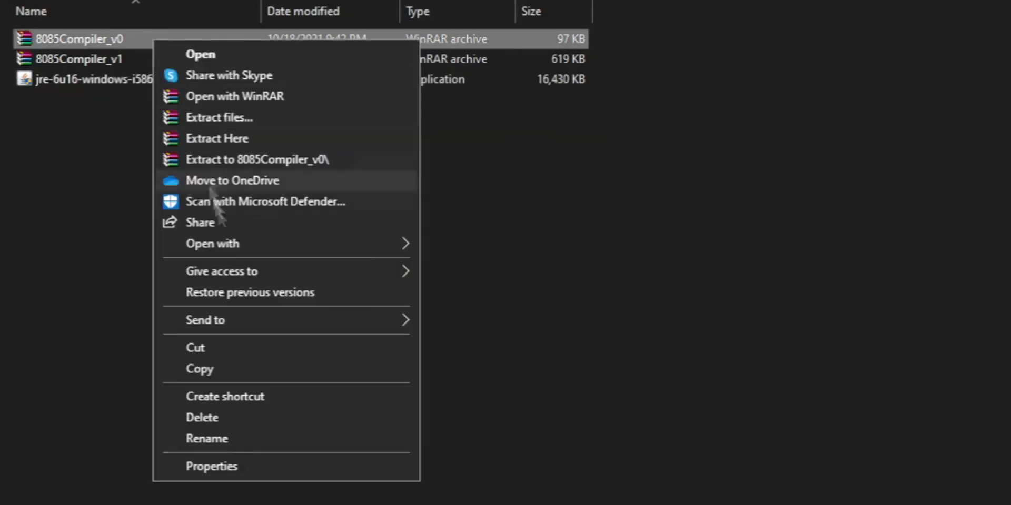
{"action": "mouse_move", "coordinate": [368, 242]}
{"action": "left_click", "coordinate": [482, 245]}
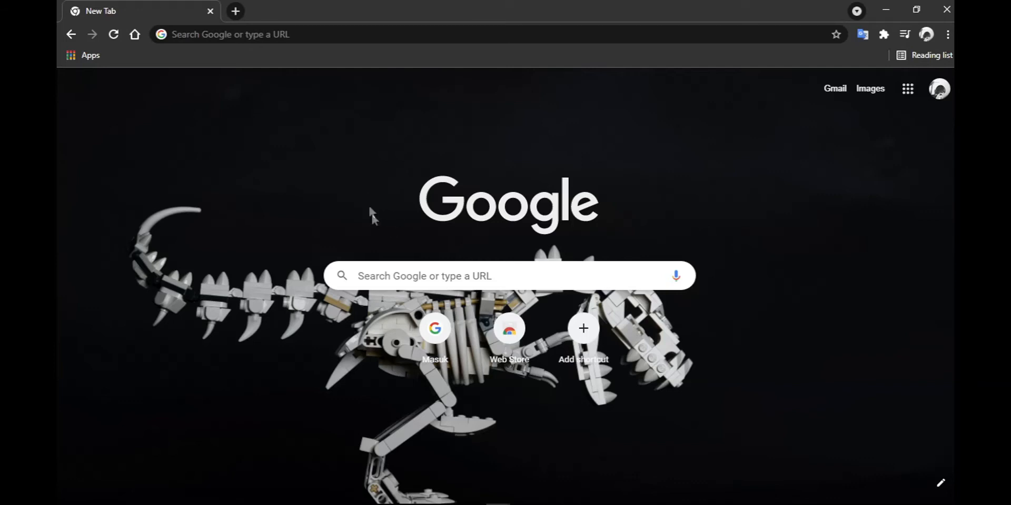
Search the web for "8085 simulator" and open the 8085simulator.github.io repository on GitHub.
{"action": "left_click", "coordinate": [285, 40]}
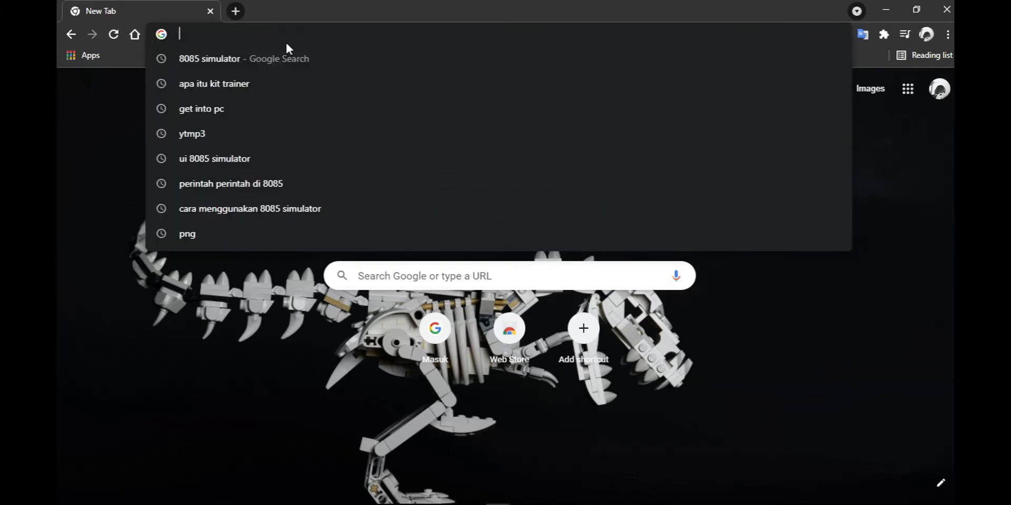
{"action": "type", "text": "808"}
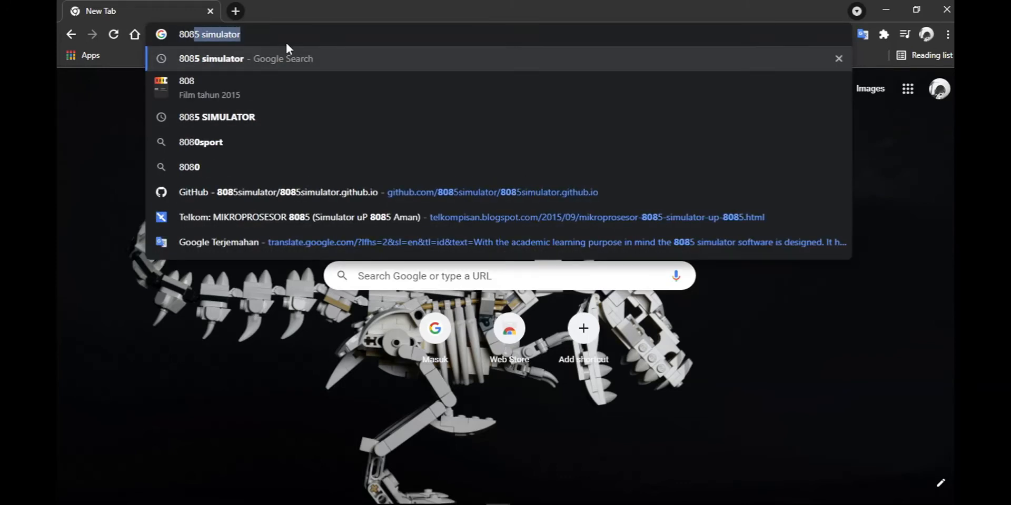
{"action": "type", "text": "5 simu"}
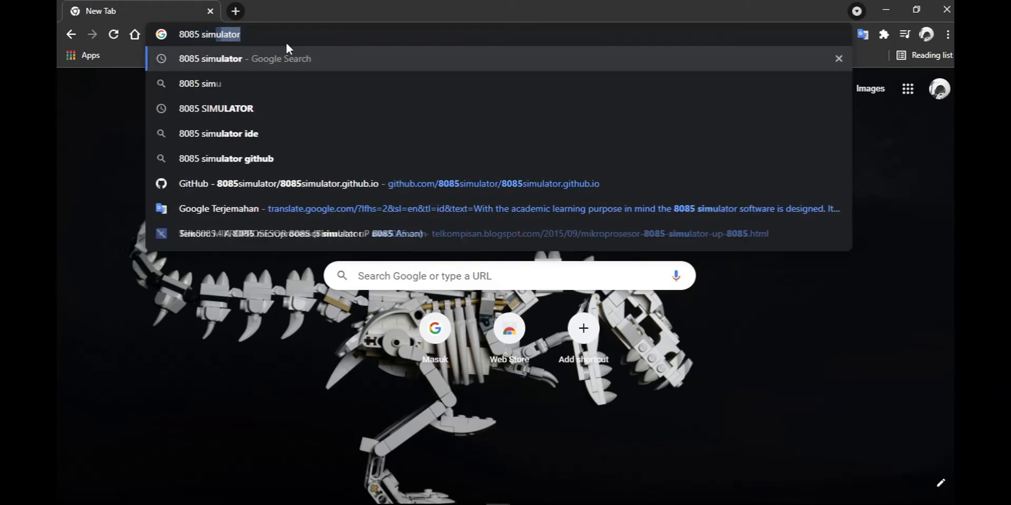
{"action": "type", "text": "lator"}
{"action": "key", "text": "Return"}
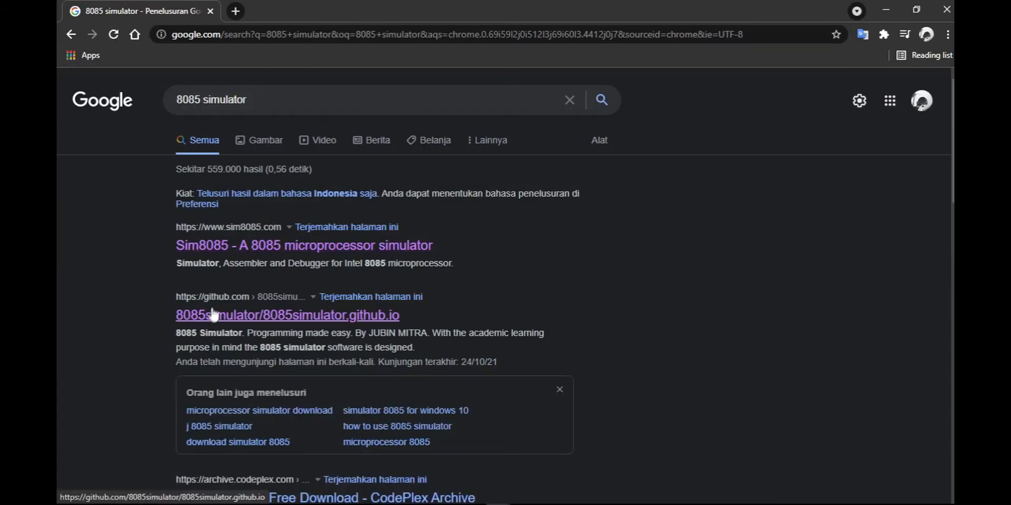
{"action": "left_click", "coordinate": [280, 318]}
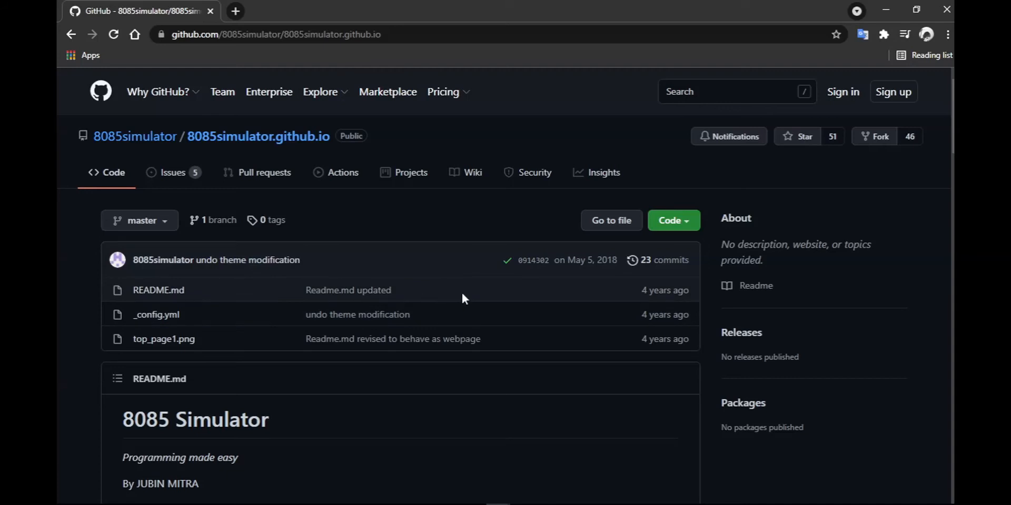
Try the Java 6 Update 16 download link in the README's system requirements and cancel the download without adding an exception.
{"action": "scroll", "coordinate": [462, 294], "scroll_direction": "down", "scroll_amount": 6}
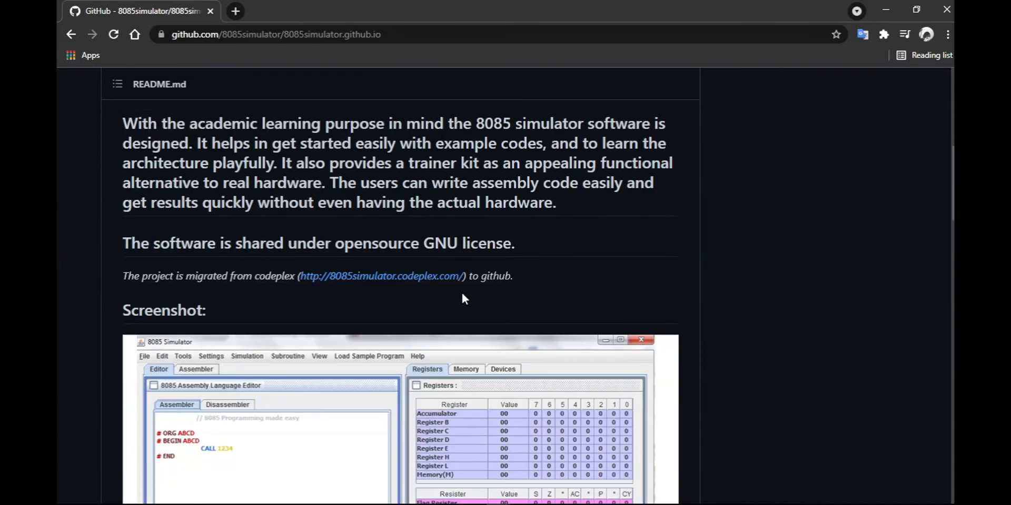
{"action": "scroll", "coordinate": [462, 295], "scroll_direction": "down", "scroll_amount": 2}
{"action": "scroll", "coordinate": [463, 295], "scroll_direction": "down", "scroll_amount": 1}
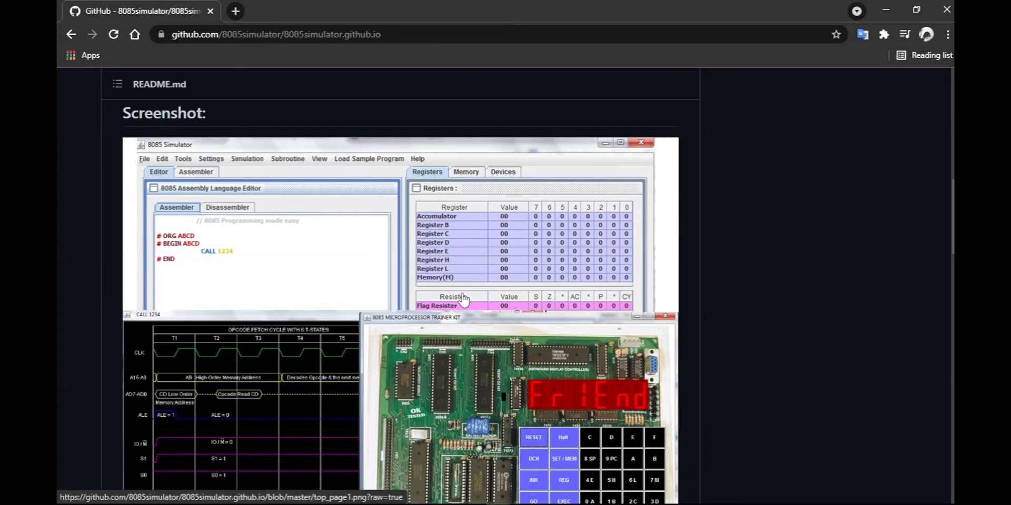
{"action": "scroll", "coordinate": [462, 298], "scroll_direction": "down", "scroll_amount": 7}
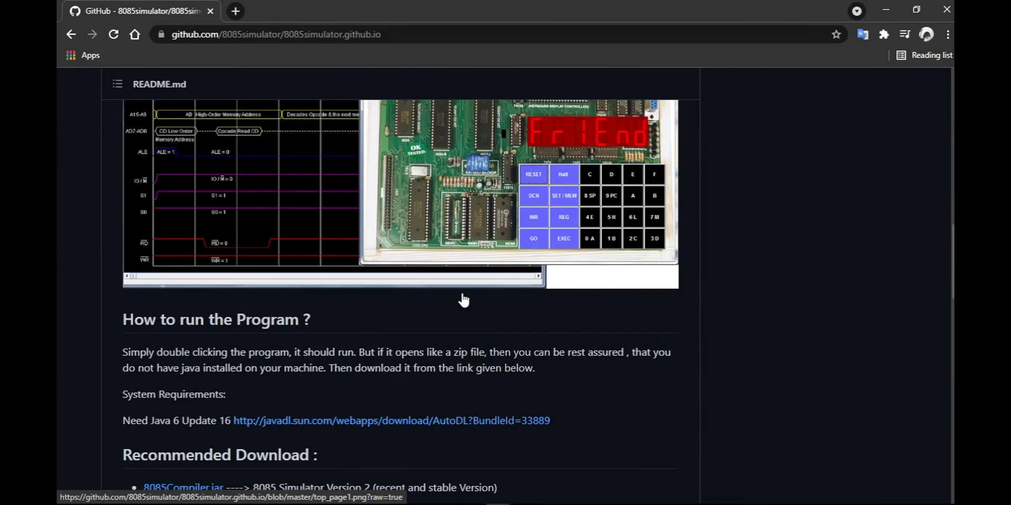
{"action": "scroll", "coordinate": [463, 298], "scroll_direction": "down", "scroll_amount": 1}
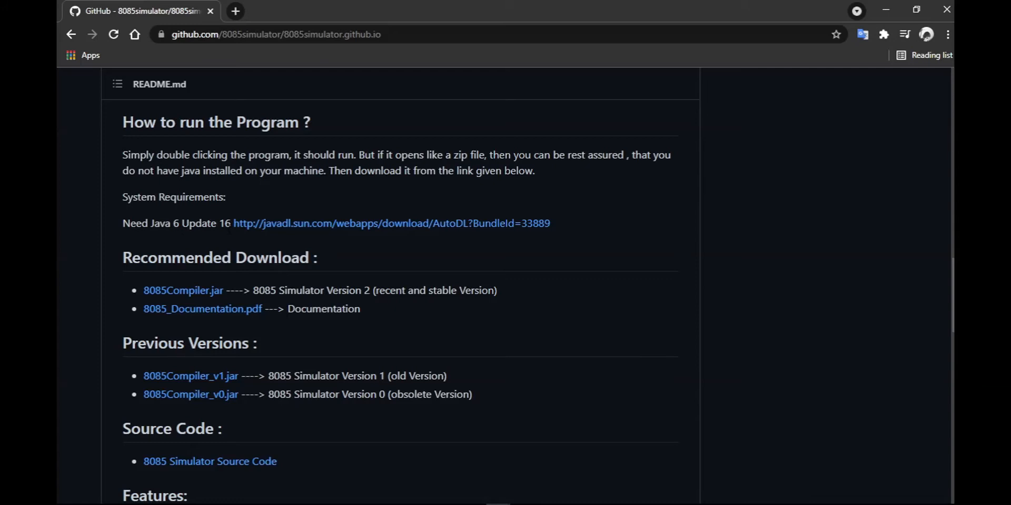
{"action": "left_click", "coordinate": [396, 229]}
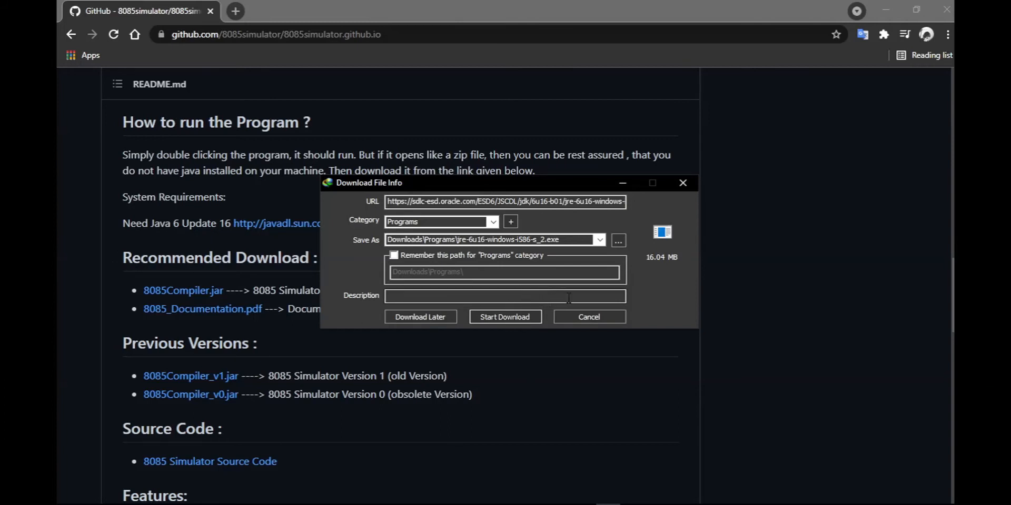
{"action": "left_click", "coordinate": [559, 313]}
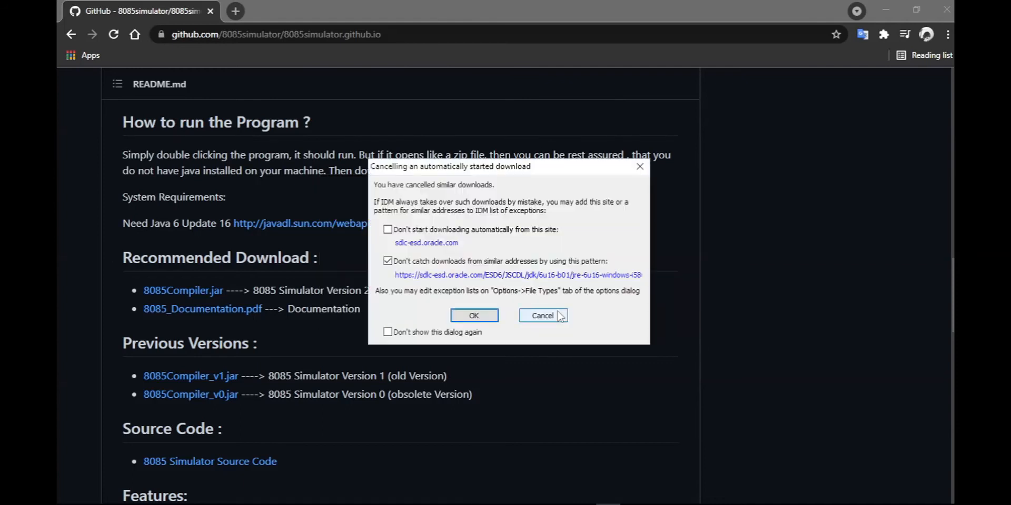
{"action": "left_click", "coordinate": [552, 315]}
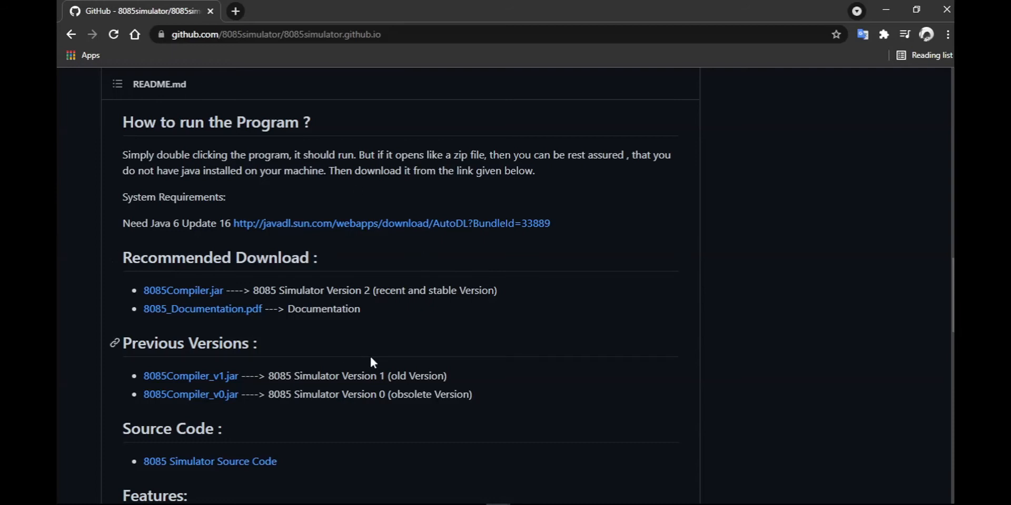
Switch to a maximized File Explorer window and open the Programs folder inside Downloads.
{"action": "key", "text": "super+e"}
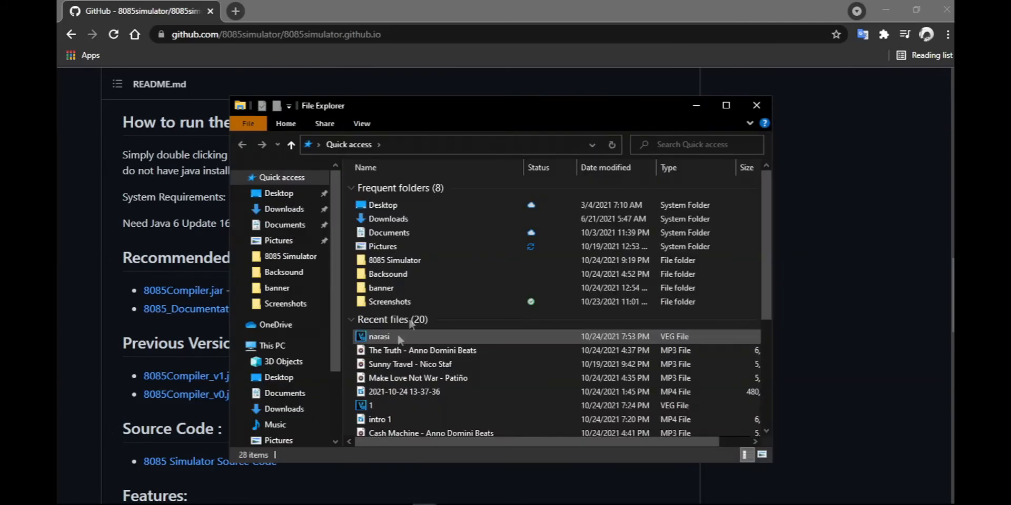
{"action": "left_click", "coordinate": [726, 105]}
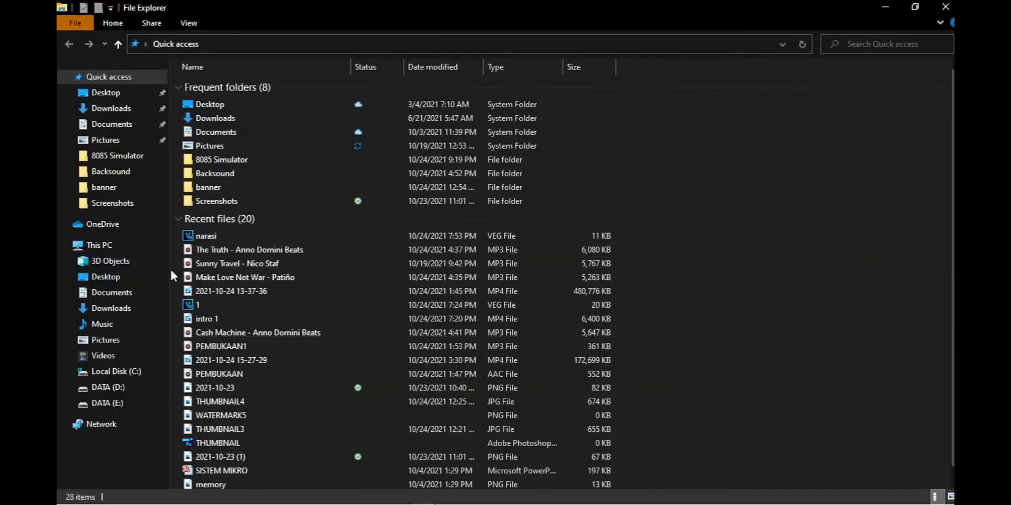
{"action": "left_click", "coordinate": [140, 313]}
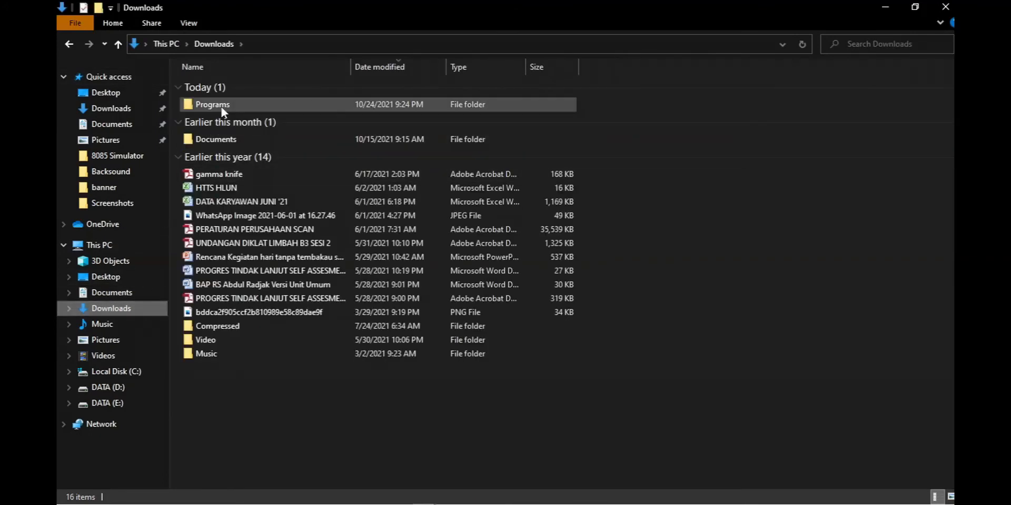
{"action": "double_click", "coordinate": [222, 108]}
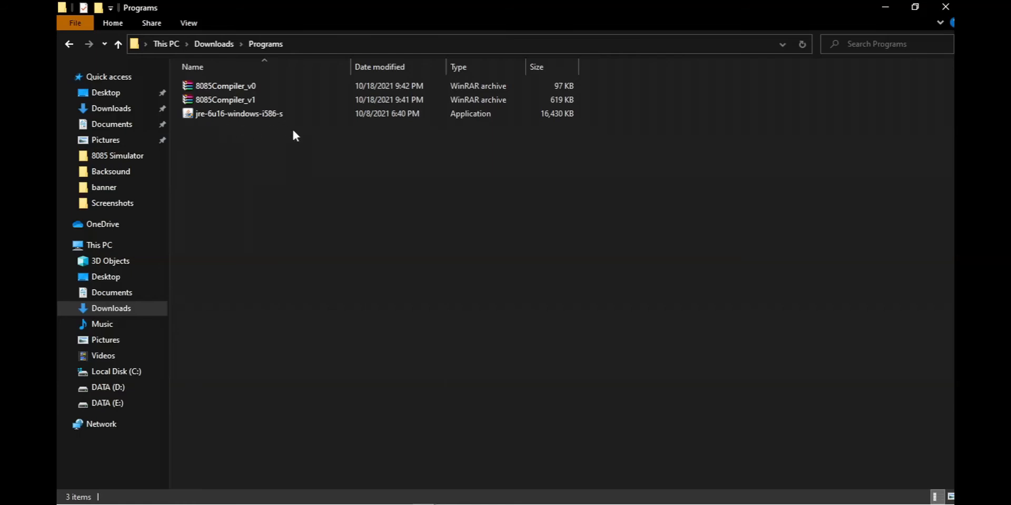
Run the jre-6u16-windows-i586-s installer as administrator and decline reinstalling Java.
{"action": "right_click", "coordinate": [376, 114]}
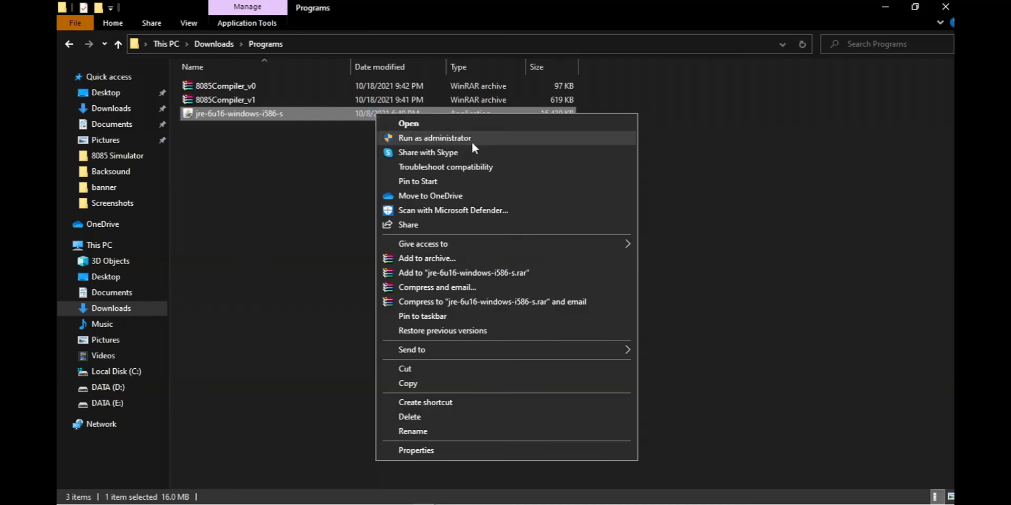
{"action": "left_click", "coordinate": [472, 140]}
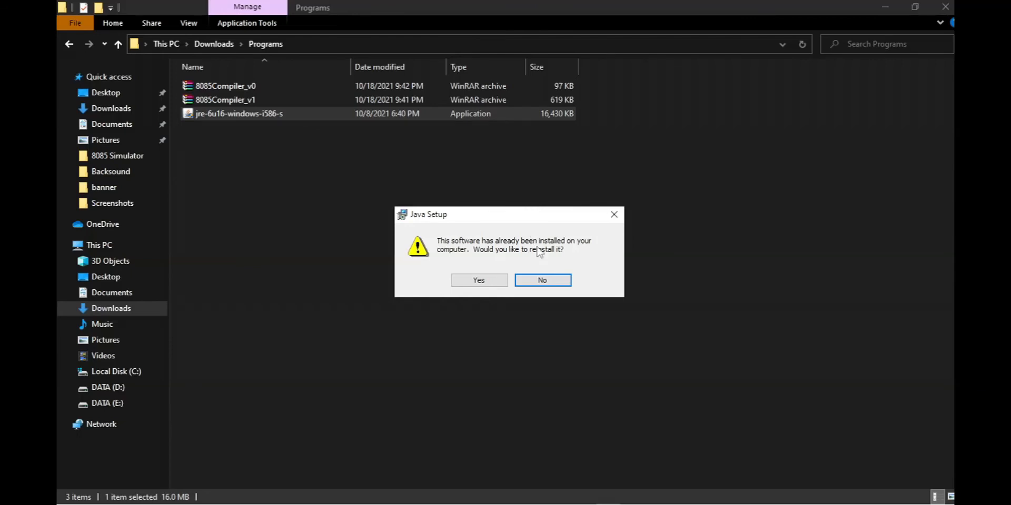
{"action": "left_click", "coordinate": [536, 281]}
{"action": "left_click", "coordinate": [447, 176]}
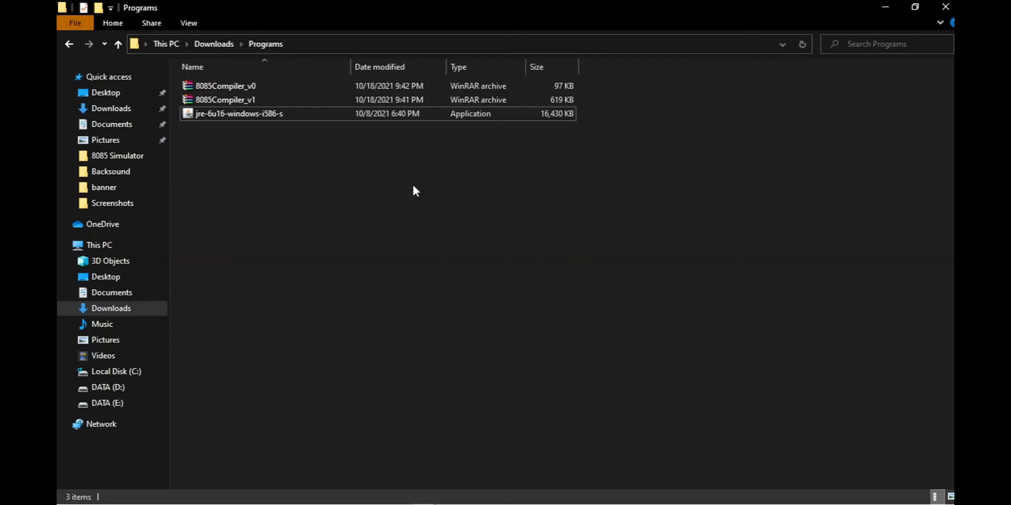
Open 8085Compiler_v0 with the Java(TM) Platform SE binary, view the simulator maximized, and minimize it.
{"action": "left_click", "coordinate": [391, 88]}
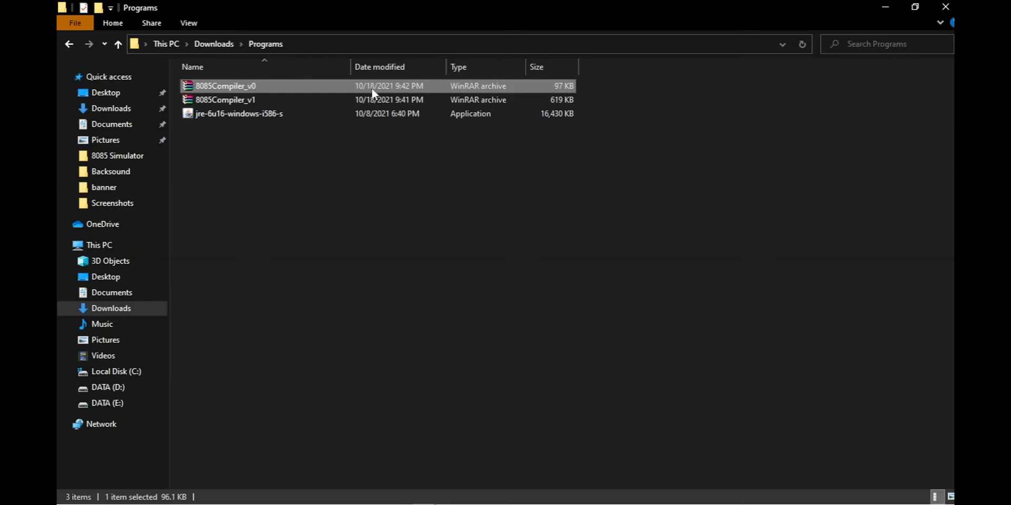
{"action": "right_click", "coordinate": [370, 87]}
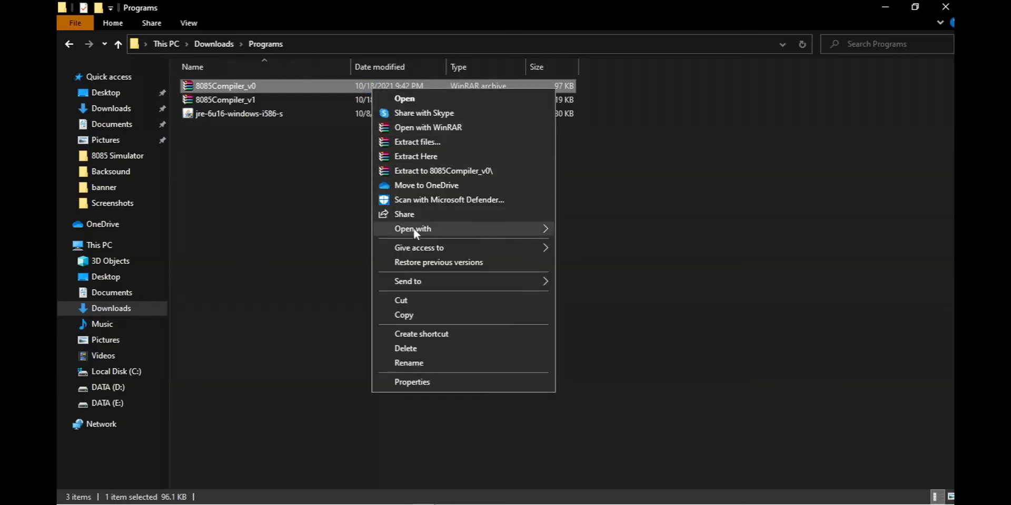
{"action": "mouse_move", "coordinate": [434, 231]}
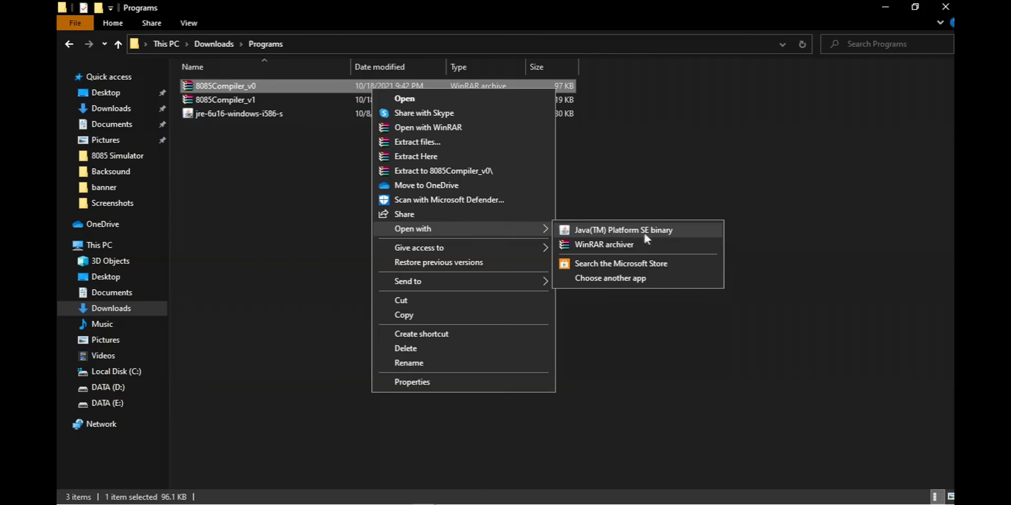
{"action": "left_click", "coordinate": [660, 231]}
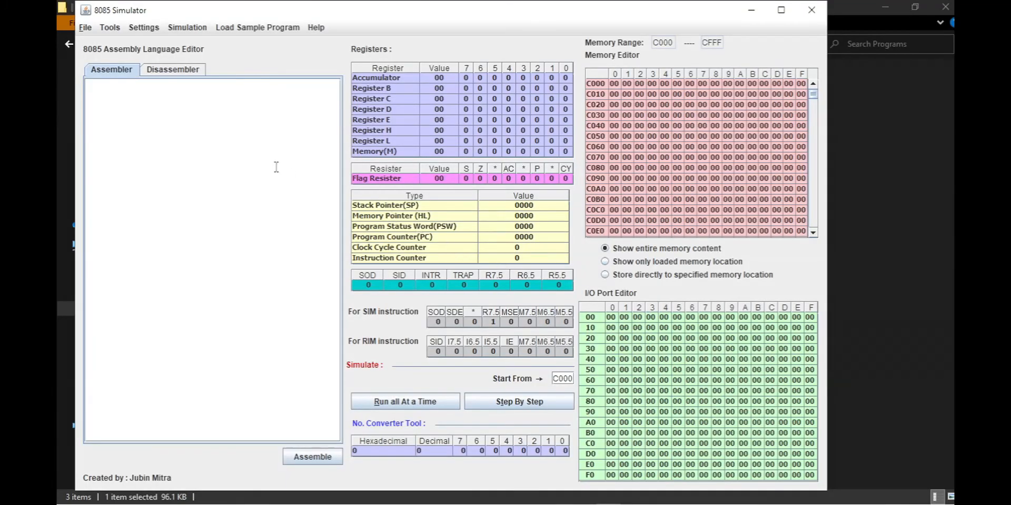
{"action": "left_click", "coordinate": [780, 10]}
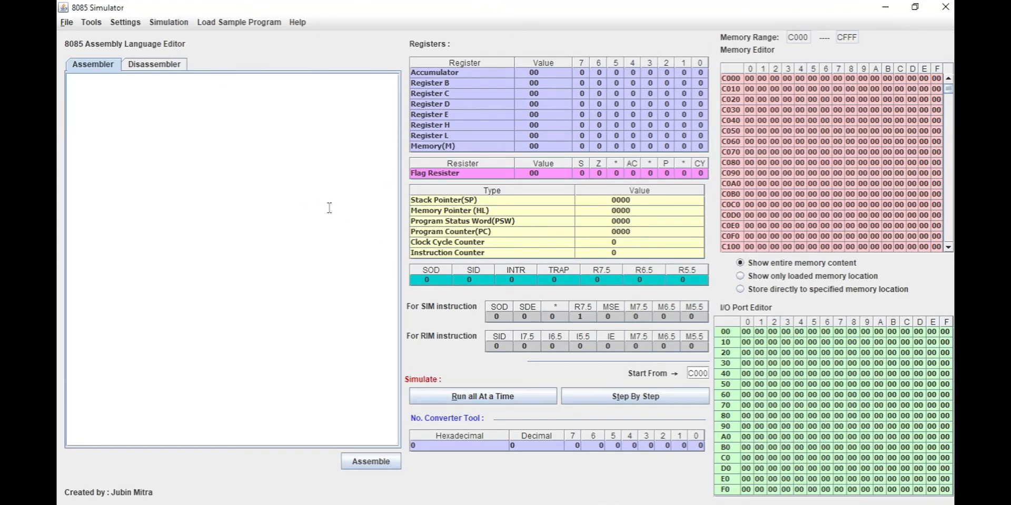
{"action": "left_click", "coordinate": [884, 7]}
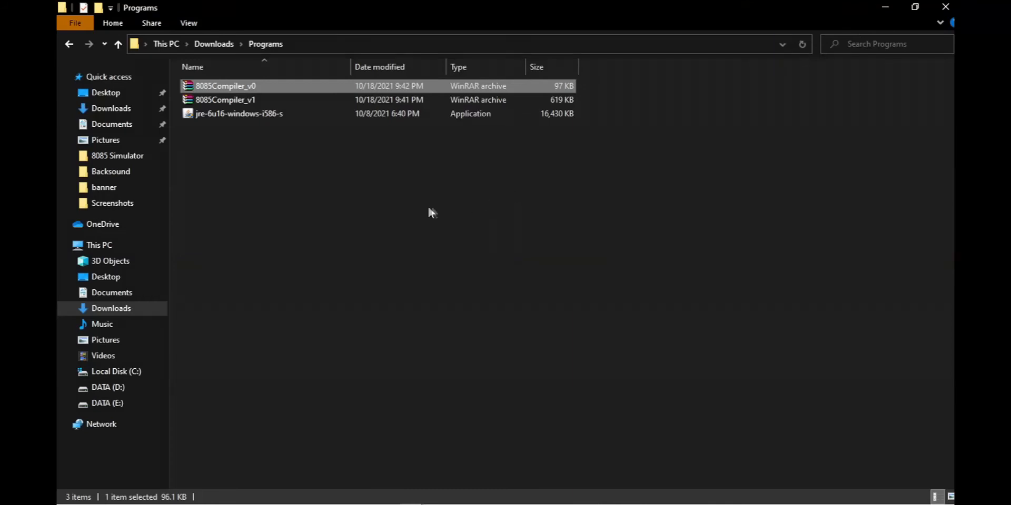
Open 8085Compiler_v1 with the Java(TM) Platform SE binary and maximize its simulator window.
{"action": "left_click", "coordinate": [414, 208]}
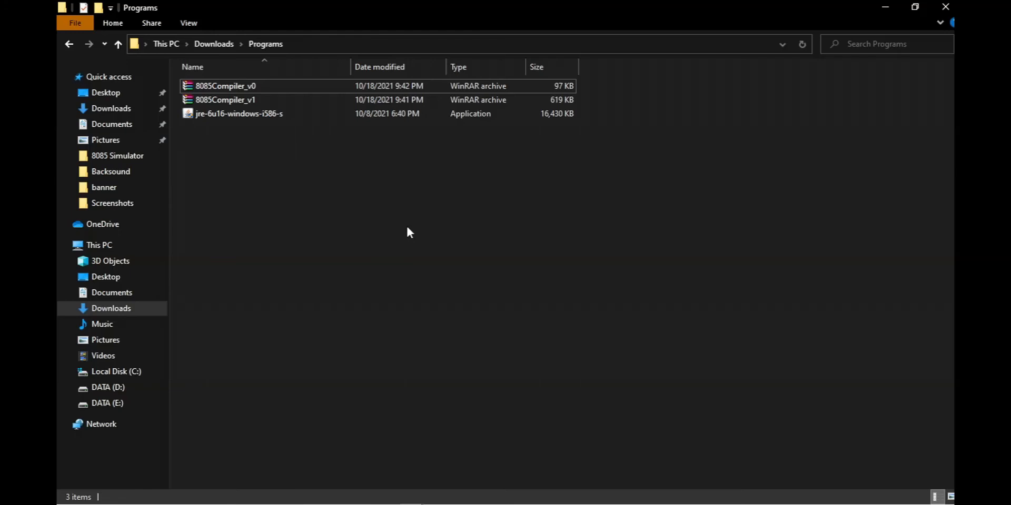
{"action": "double_click", "coordinate": [393, 98]}
{"action": "right_click", "coordinate": [392, 97]}
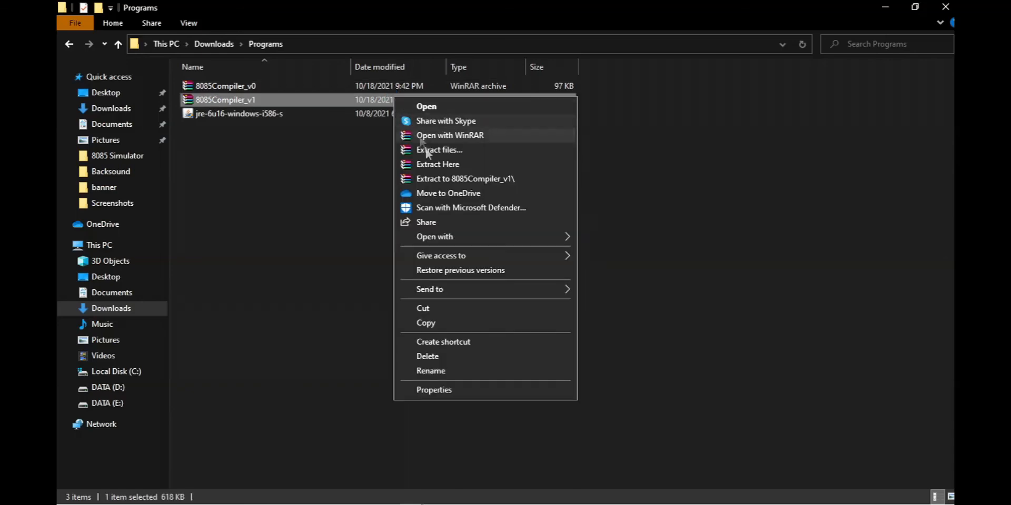
{"action": "mouse_move", "coordinate": [447, 239]}
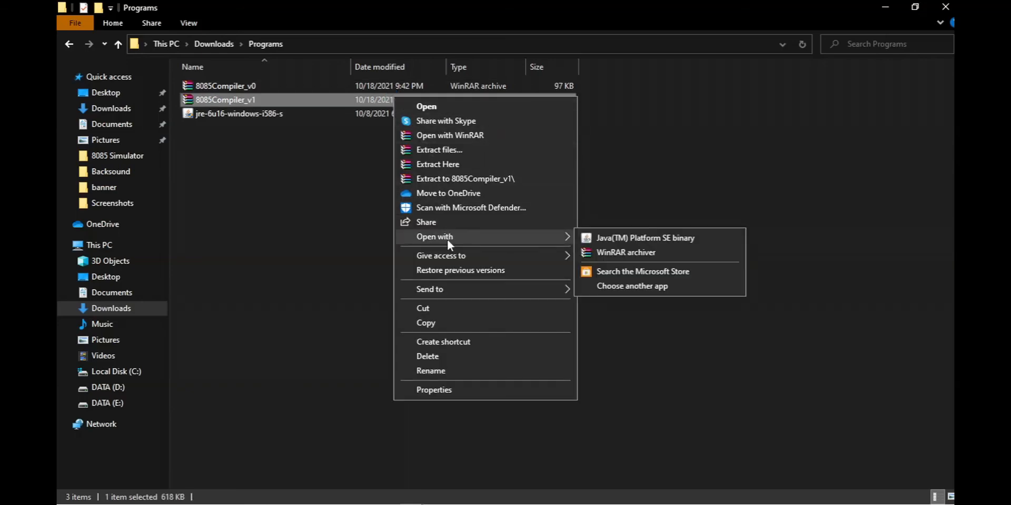
{"action": "left_click", "coordinate": [631, 241]}
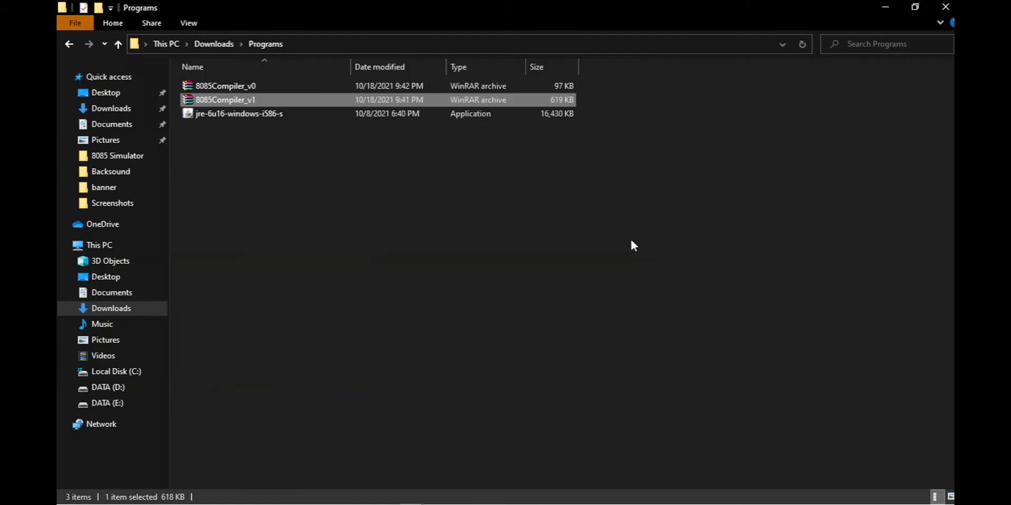
{"action": "mouse_move", "coordinate": [601, 498]}
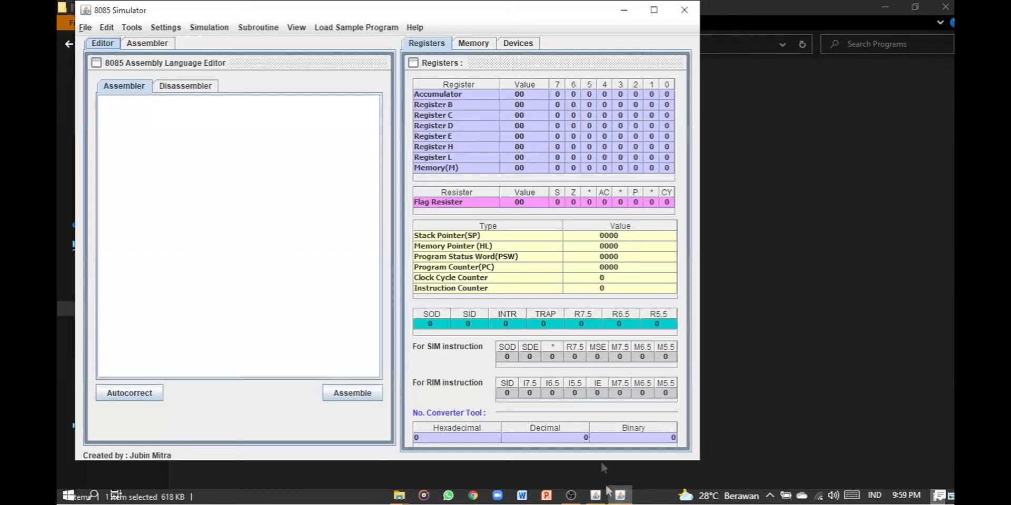
{"action": "left_click", "coordinate": [654, 10]}
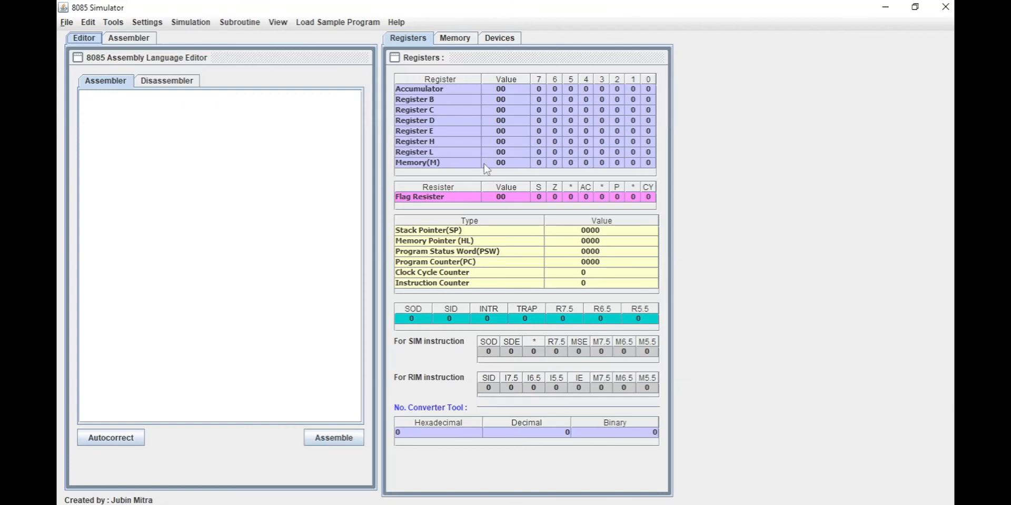
Look through the version 1 simulator's Memory and Devices views, ending on the Registers view.
{"action": "left_click", "coordinate": [456, 40]}
{"action": "left_click", "coordinate": [498, 39]}
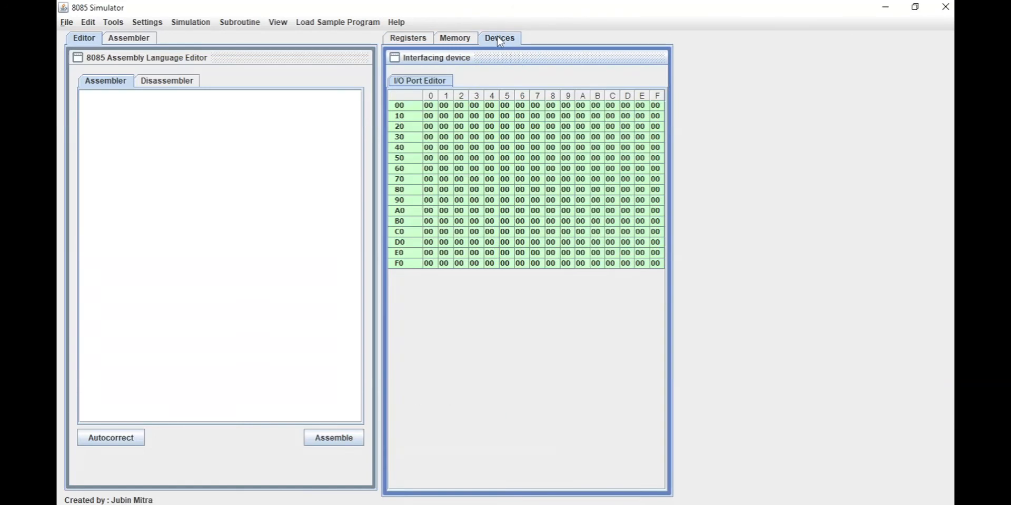
{"action": "left_click", "coordinate": [421, 40]}
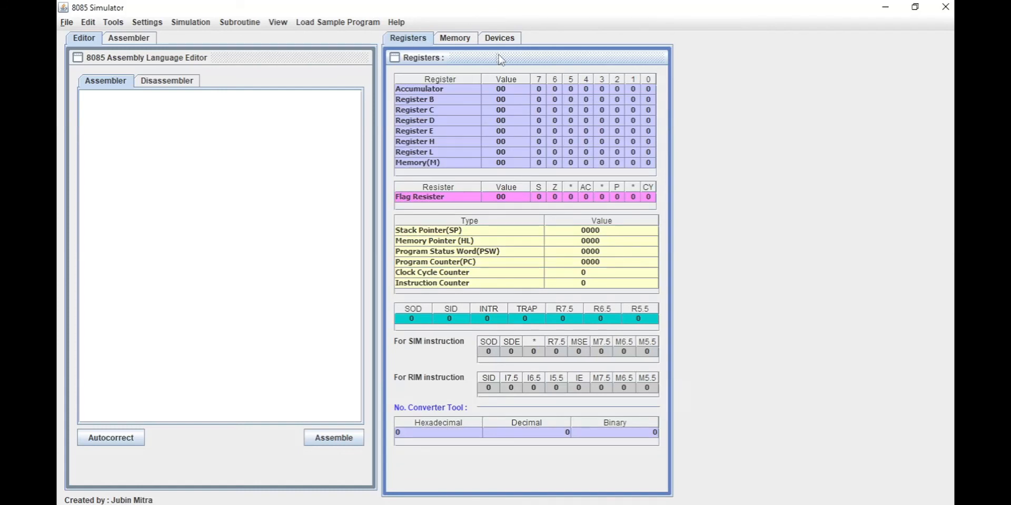
Switch to the version 0 simulator window and enter the assembly lines MVI A,04 and MVI B,01 in the editor.
{"action": "mouse_move", "coordinate": [518, 503]}
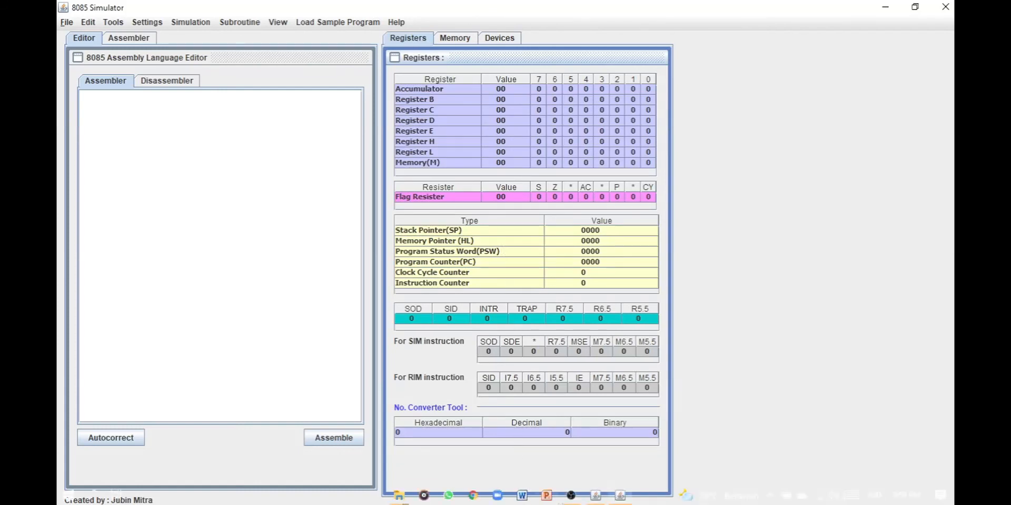
{"action": "left_click", "coordinate": [595, 495]}
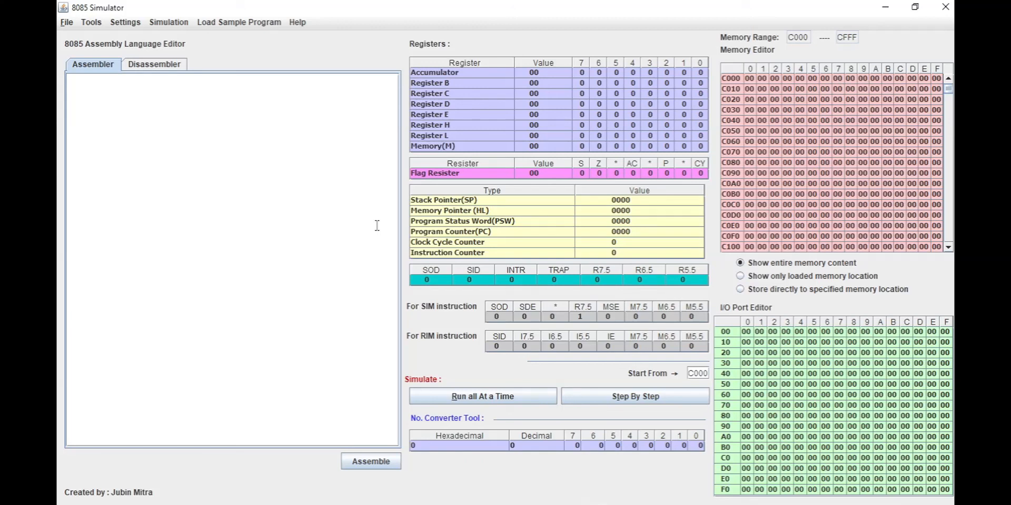
{"action": "type", "text": "MVI A,04"}
{"action": "key", "text": "Return"}
{"action": "type", "text": "MVI B,01"}
{"action": "key", "text": "Return"}
Add the loop lines ULANG : SUB B and JNZ ULANG below the MVI instructions.
{"action": "type", "text": "ULANG"}
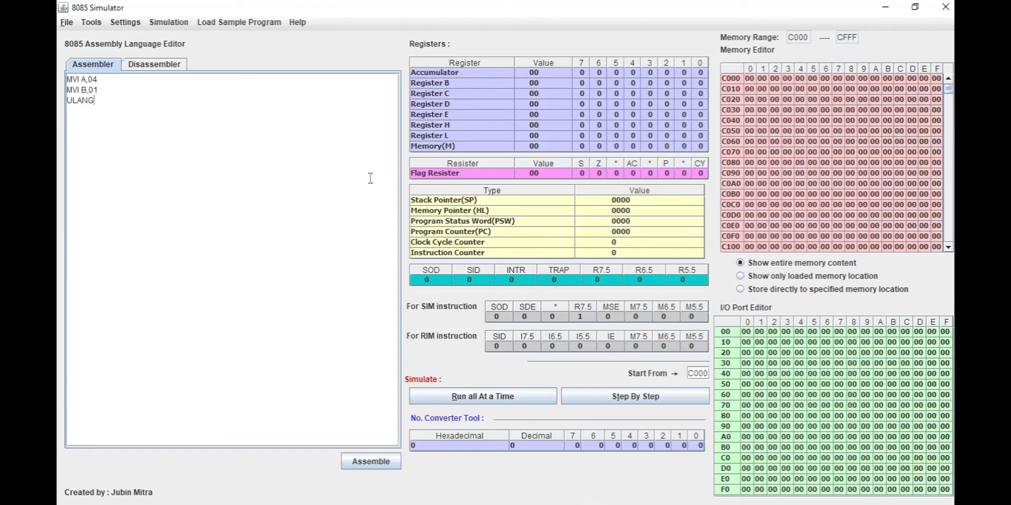
{"action": "type", "text": " : SUB B"}
{"action": "key", "text": "Return"}
{"action": "type", "text": "JNZ ULANG"}
{"action": "key", "text": "Return"}
Finish the program after the loop with the lines MVI A,1F, OUT 10 and HLT.
{"action": "type", "text": "MVI "}
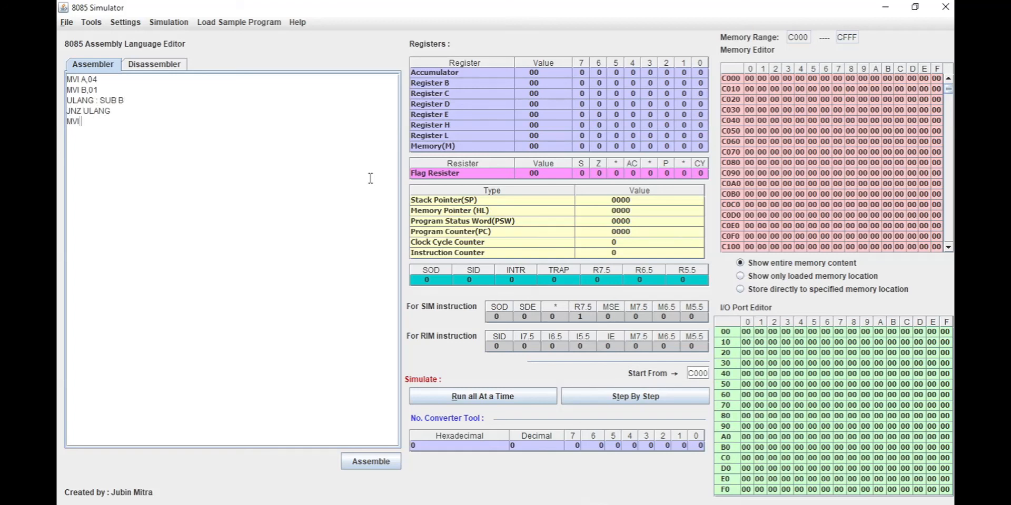
{"action": "type", "text": "A,1F"}
{"action": "key", "text": "Return"}
{"action": "type", "text": "OUT 10"}
{"action": "key", "text": "Return"}
{"action": "type", "text": "HLT"}
Indent all seven instructions by a tab into one aligned column, keeping the ULANG : label at the start of its line.
{"action": "left_click", "coordinate": [67, 80]}
{"action": "key", "text": "Tab"}
{"action": "left_click", "coordinate": [67, 91]}
{"action": "key", "text": "Tab"}
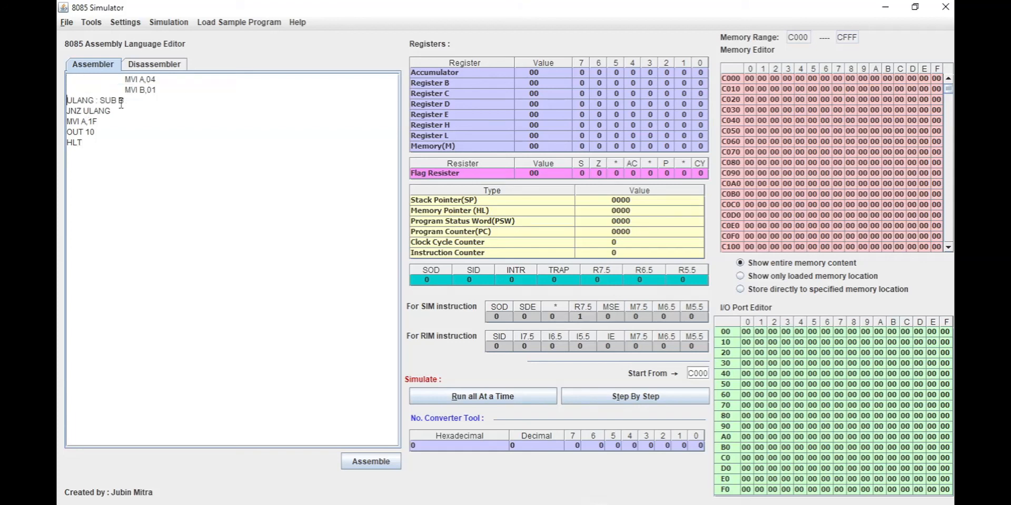
{"action": "left_click", "coordinate": [100, 100]}
{"action": "key", "text": "Tab"}
{"action": "left_click", "coordinate": [67, 111]}
{"action": "key", "text": "Tab"}
{"action": "left_click", "coordinate": [67, 122]}
{"action": "key", "text": "Tab"}
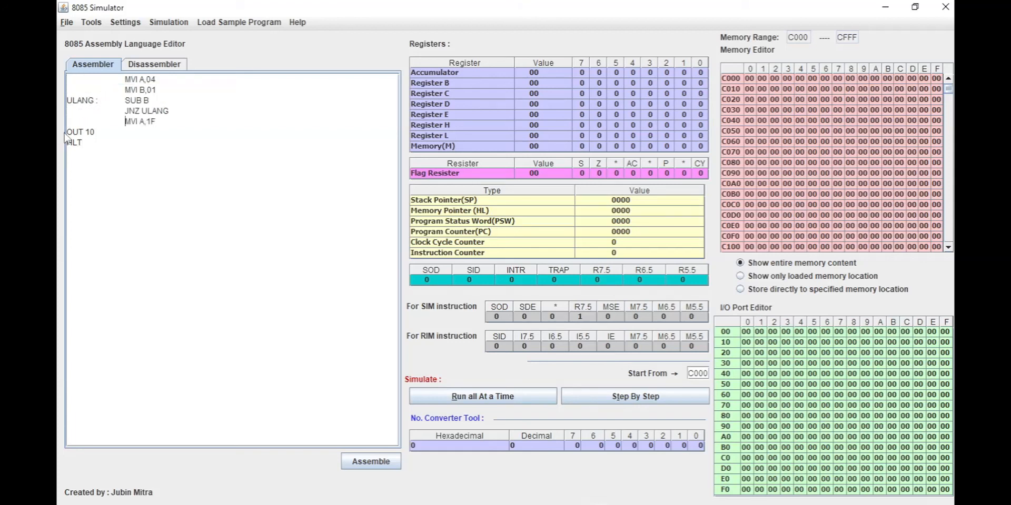
{"action": "left_click", "coordinate": [67, 132]}
{"action": "key", "text": "Tab"}
{"action": "left_click", "coordinate": [67, 142]}
{"action": "key", "text": "Tab"}
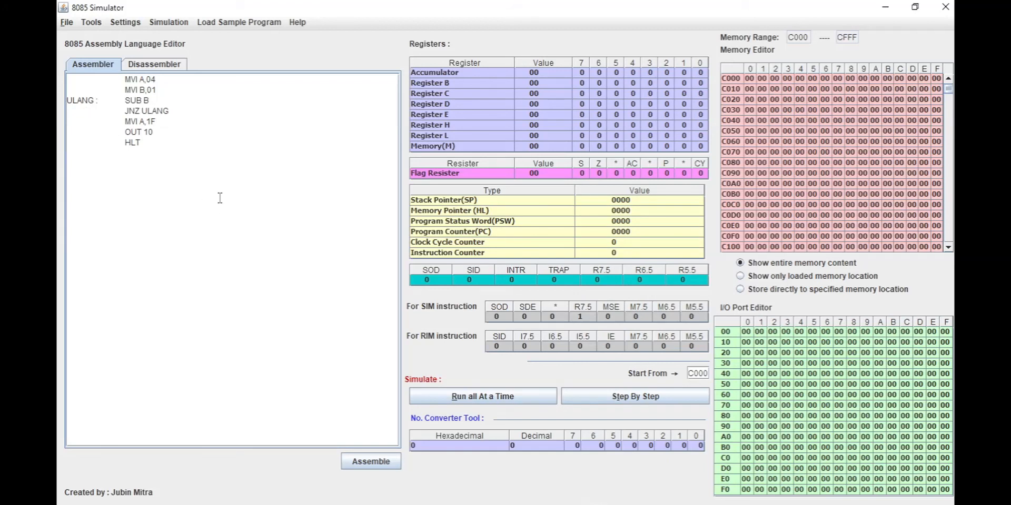